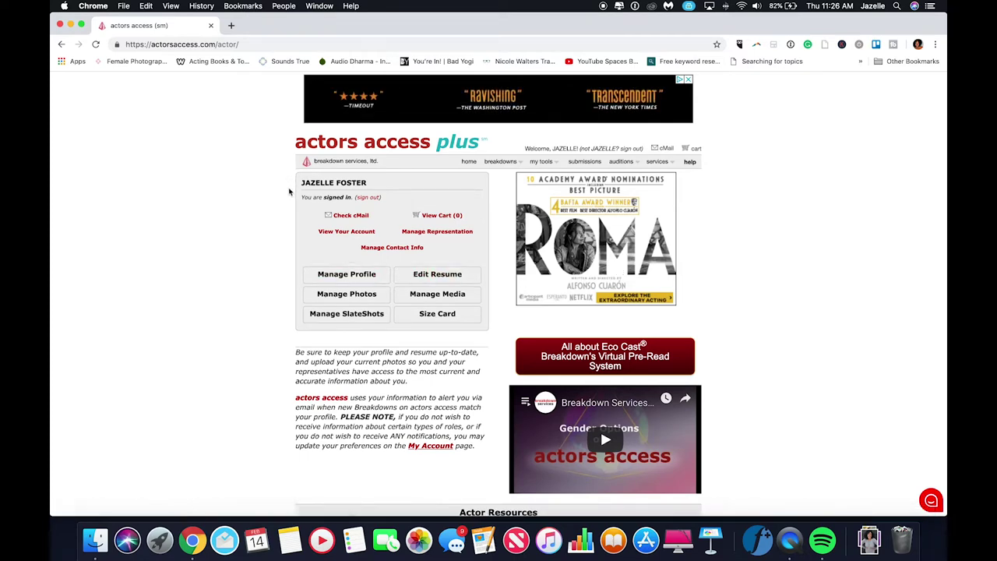
click(335, 277)
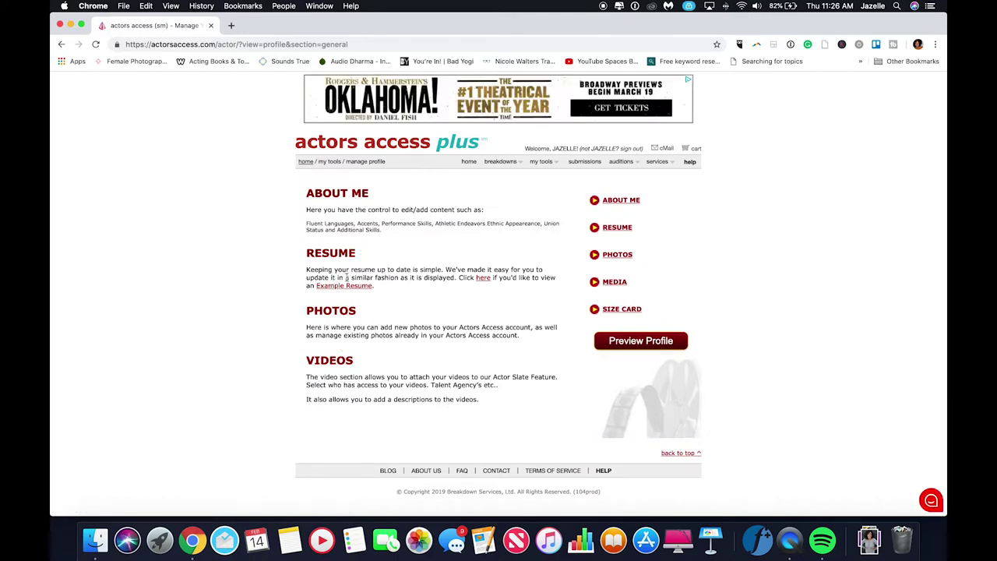
click(333, 195)
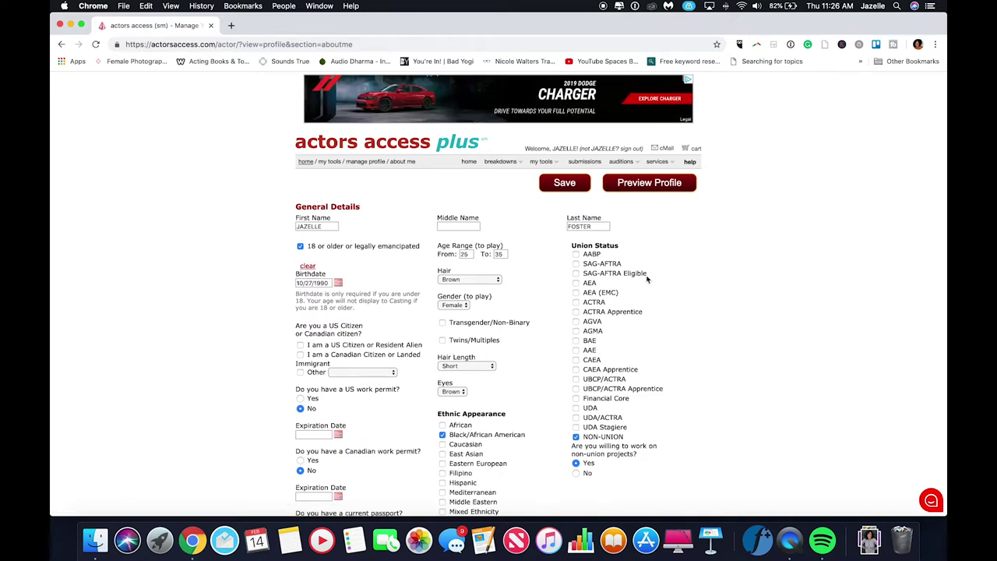
scroll(495, 331, down, 3)
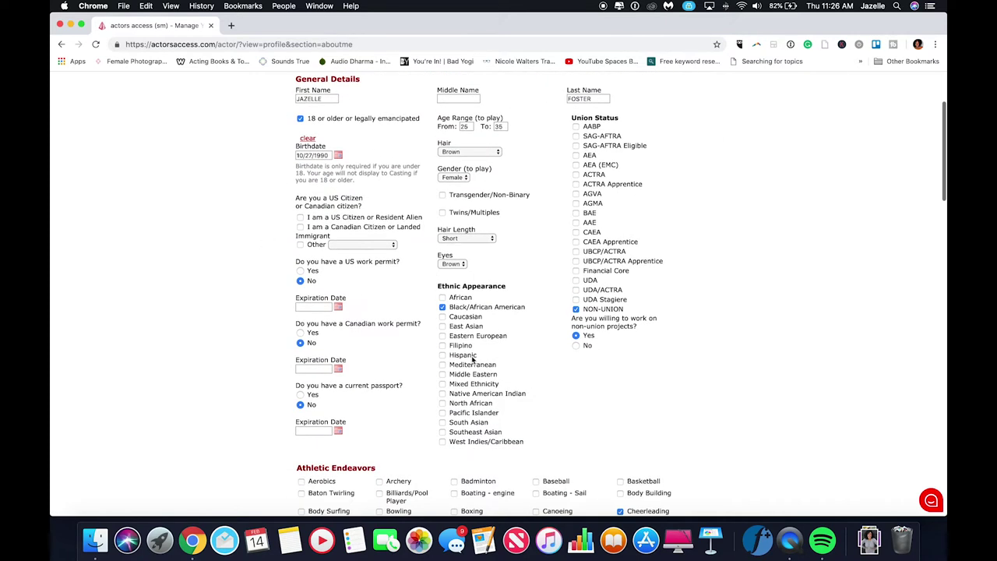
scroll(495, 331, down, 5)
scroll(471, 260, up, 6)
scroll(725, 304, up, 2)
scroll(764, 296, down, 10)
scroll(764, 296, up, 10)
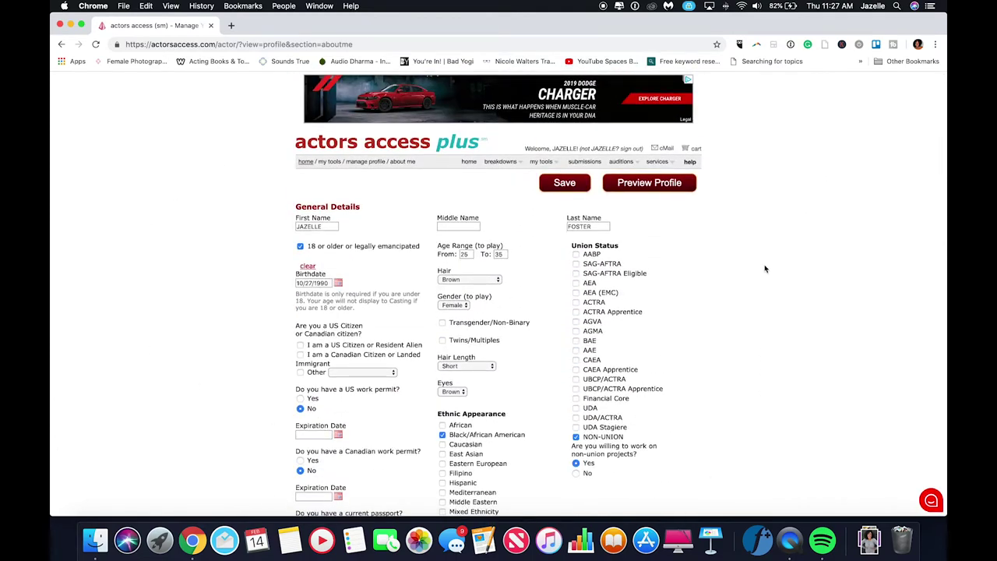
scroll(765, 269, down, 5)
scroll(755, 320, up, 5)
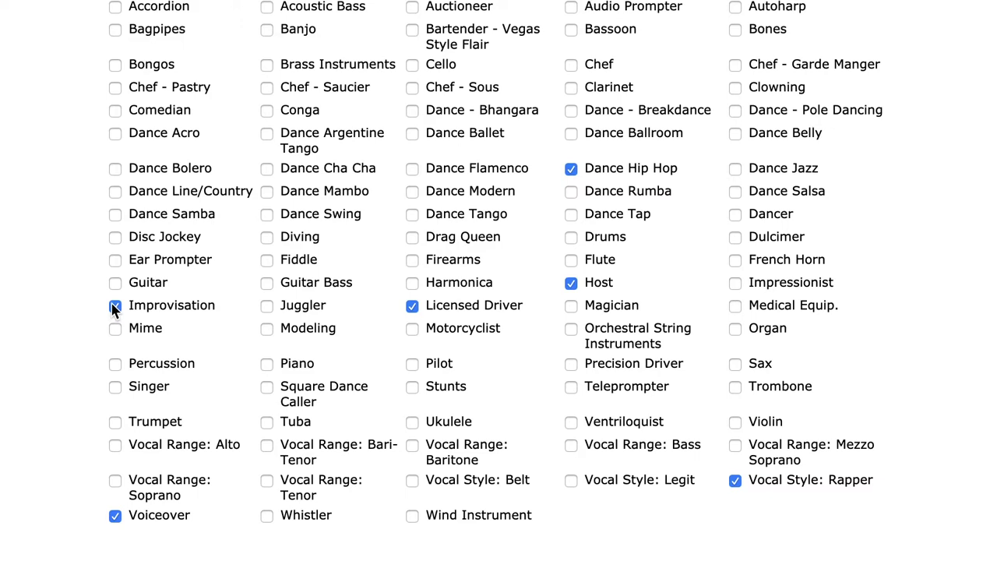
click(737, 192)
scroll(598, 287, down, 5)
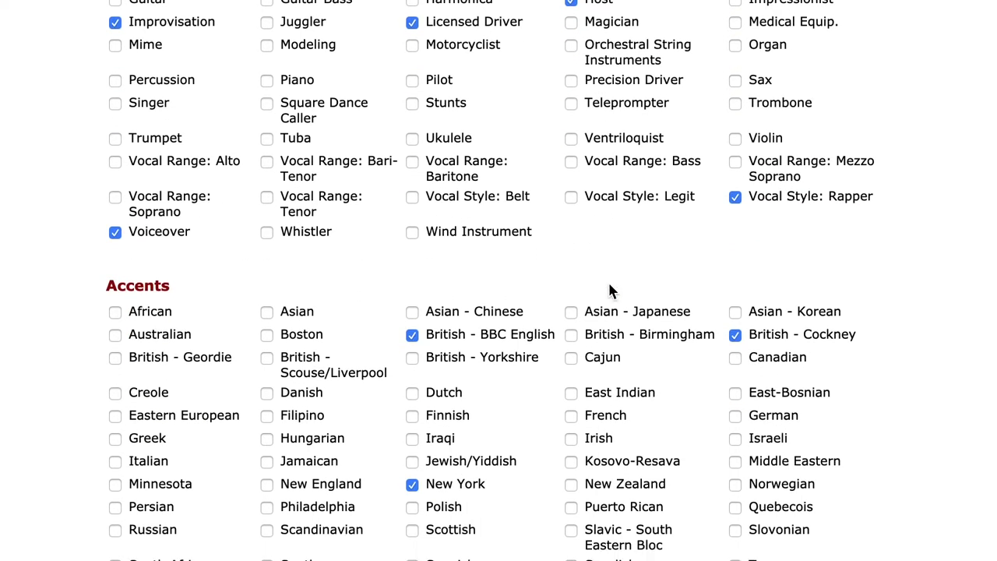
scroll(612, 290, down, 1)
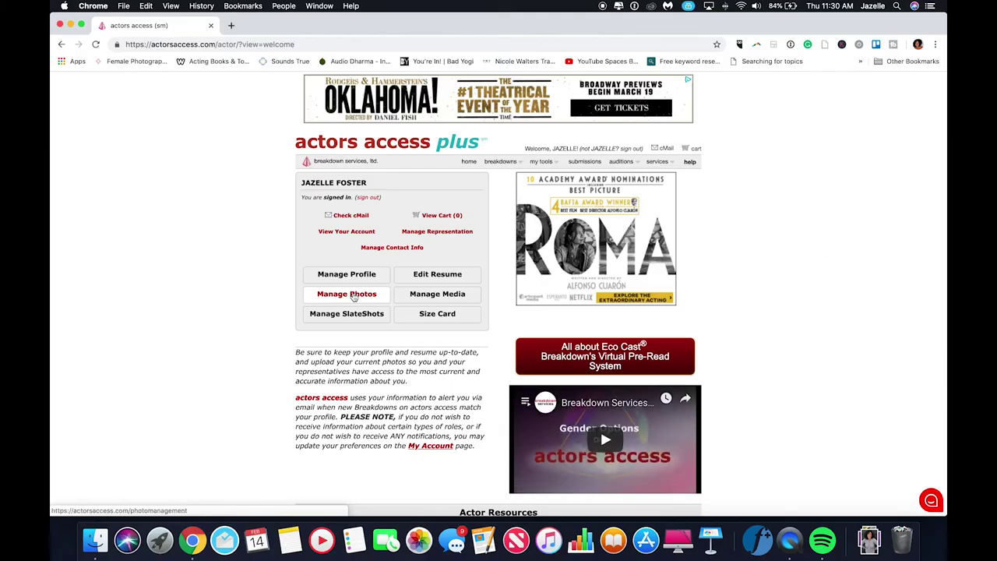
click(352, 295)
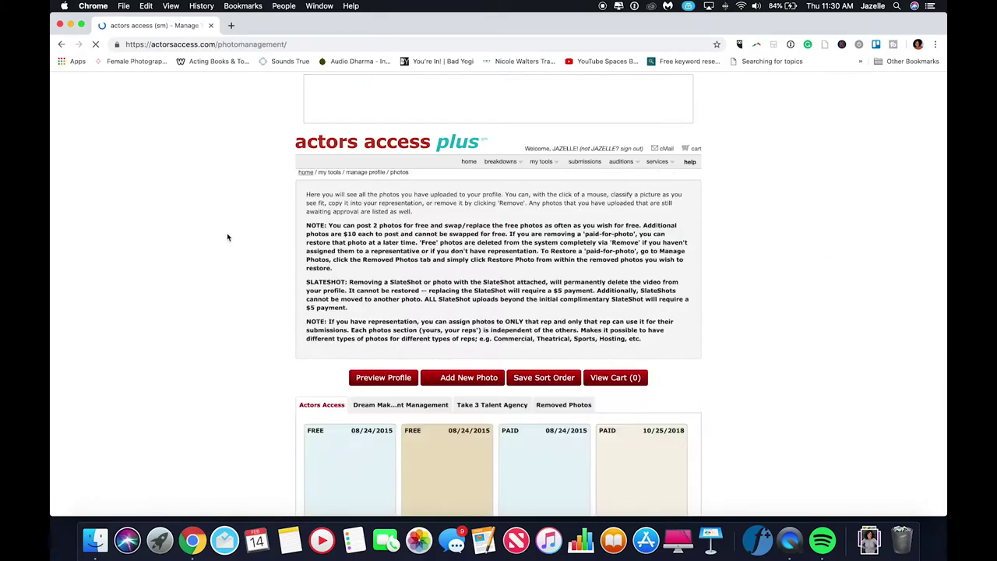
scroll(228, 238, down, 5)
scroll(228, 238, up, 4)
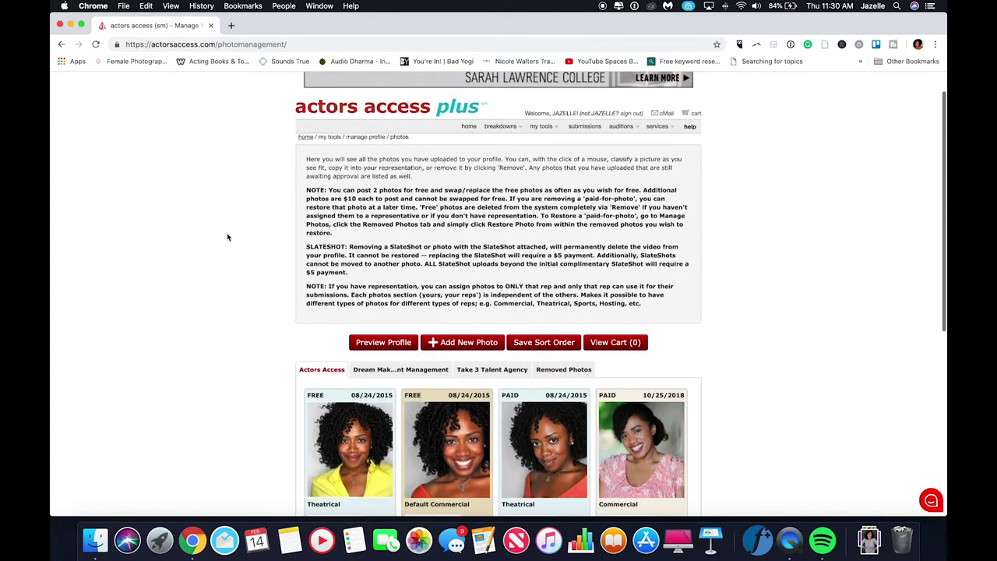
scroll(227, 238, down, 1)
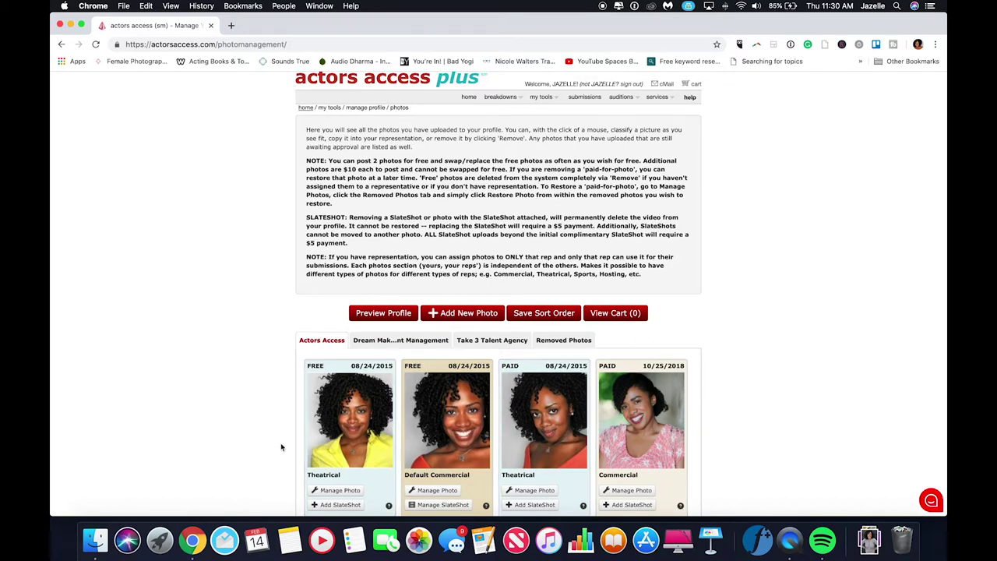
click(371, 341)
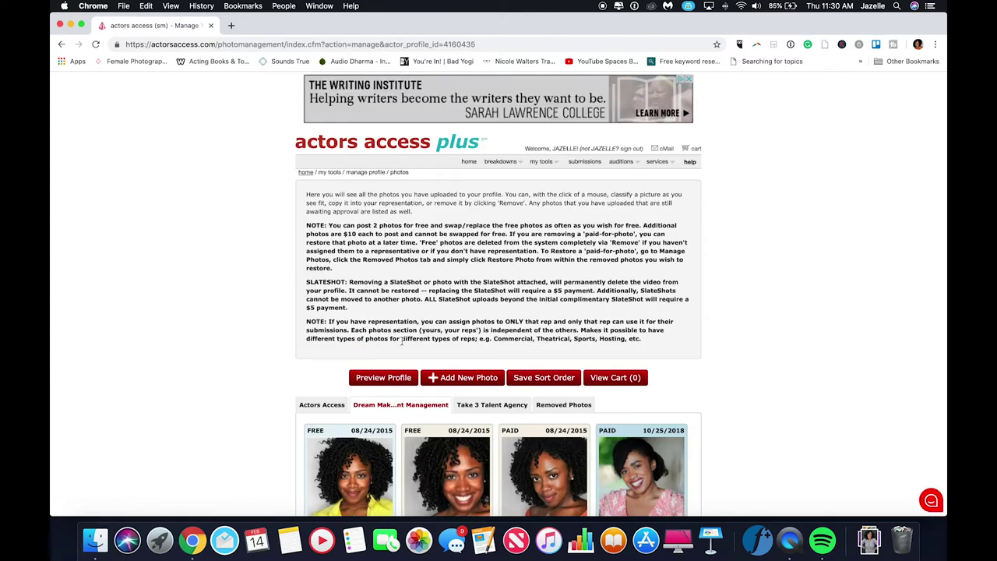
click(493, 406)
click(323, 406)
scroll(779, 391, down, 3)
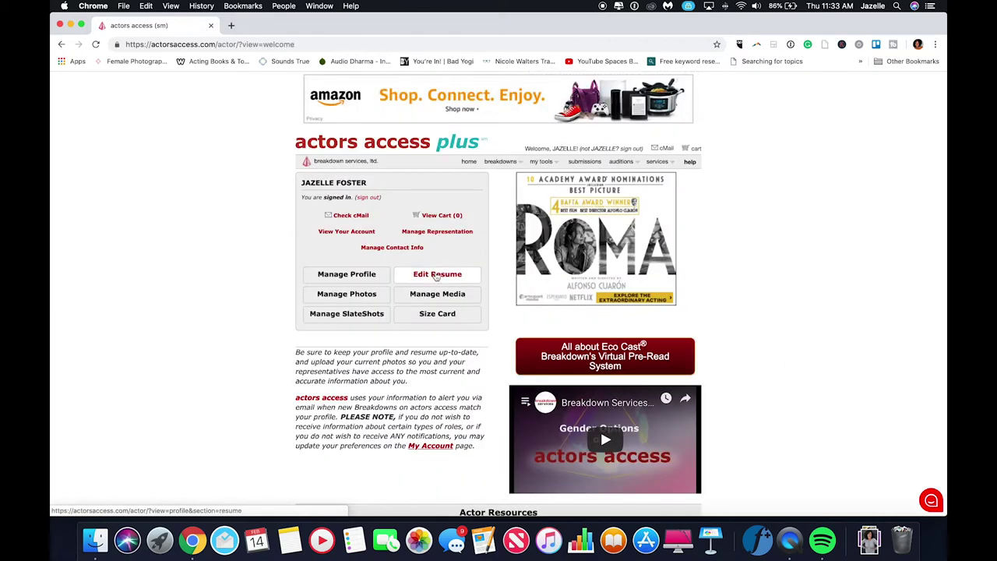
Step: In the resume editor, edit the True Crime with Aphrodite Jones credit's title, role and studio, then view the Example Resume
click(467, 273)
scroll(777, 293, down, 3)
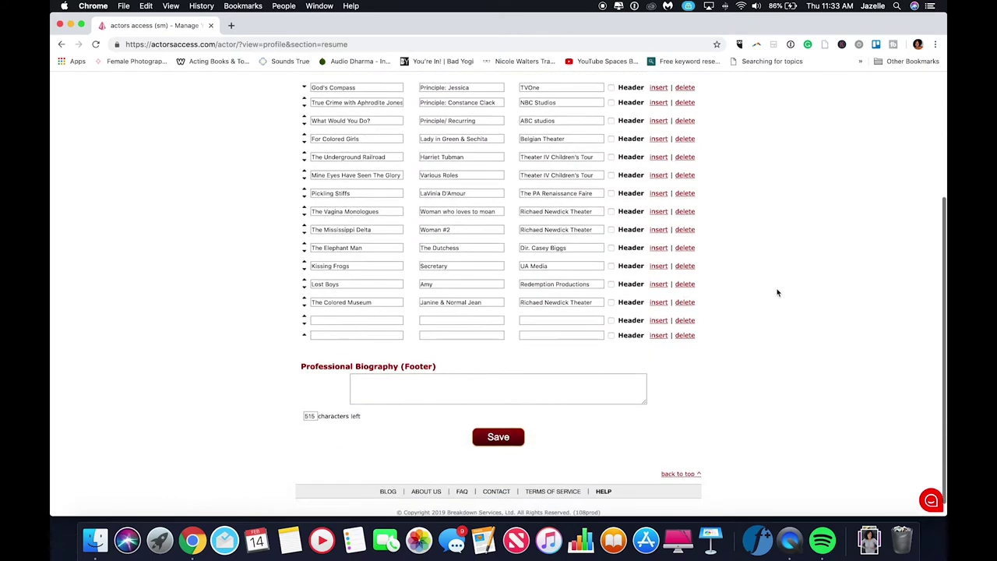
scroll(777, 293, up, 3)
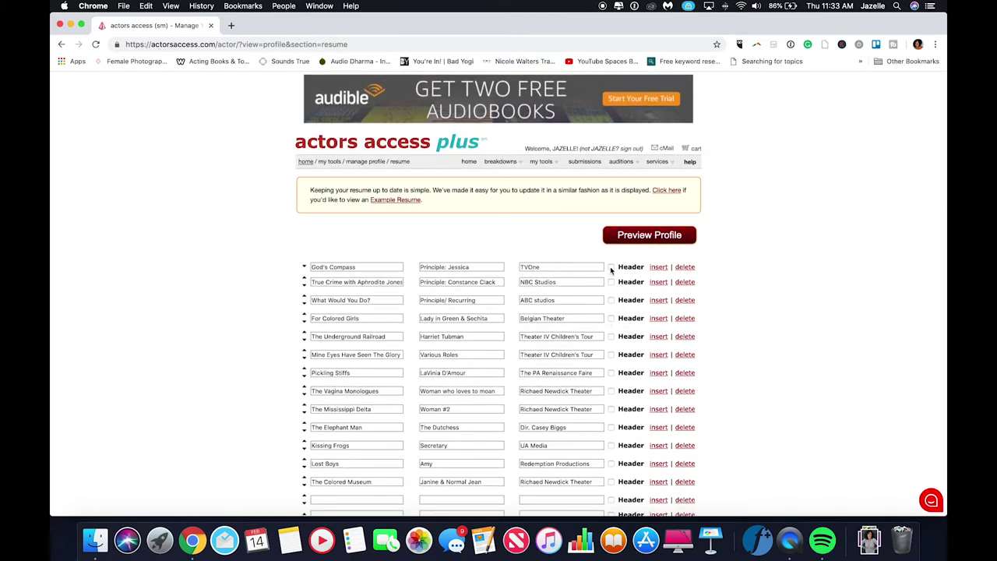
scroll(610, 271, down, 2)
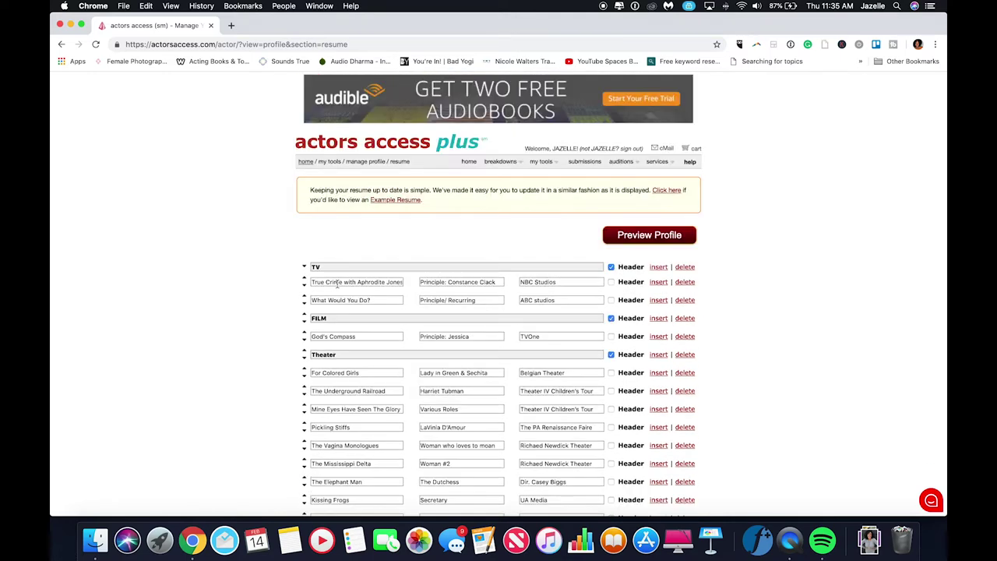
click(337, 285)
click(450, 283)
click(561, 284)
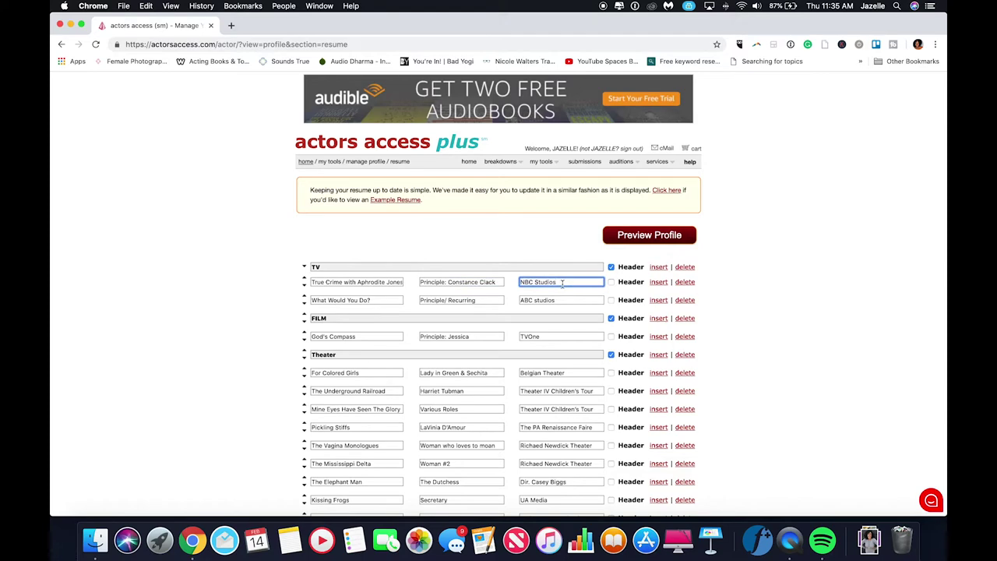
click(387, 201)
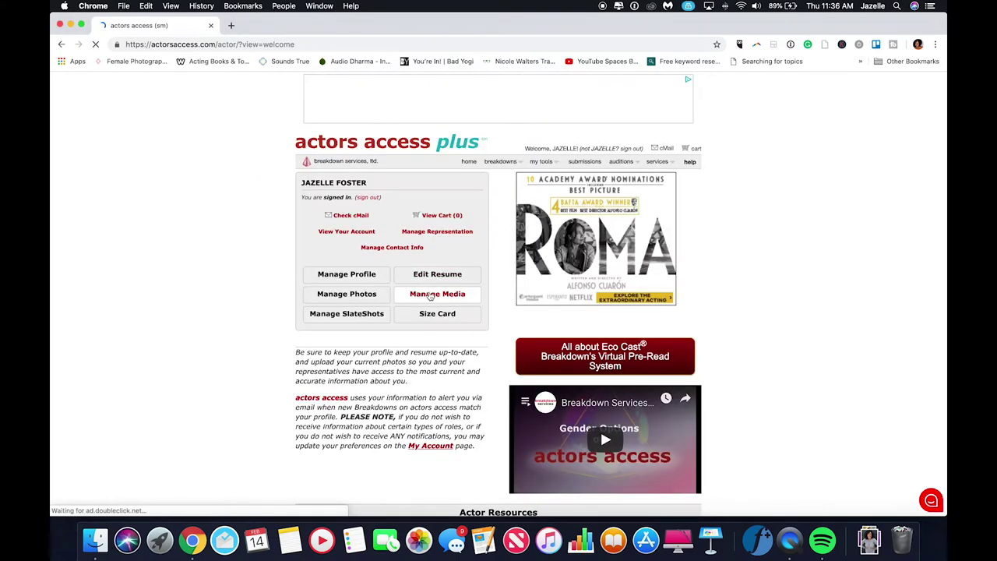
Step: In Manage Media, start the first performance video's description with 'Inter'
click(429, 294)
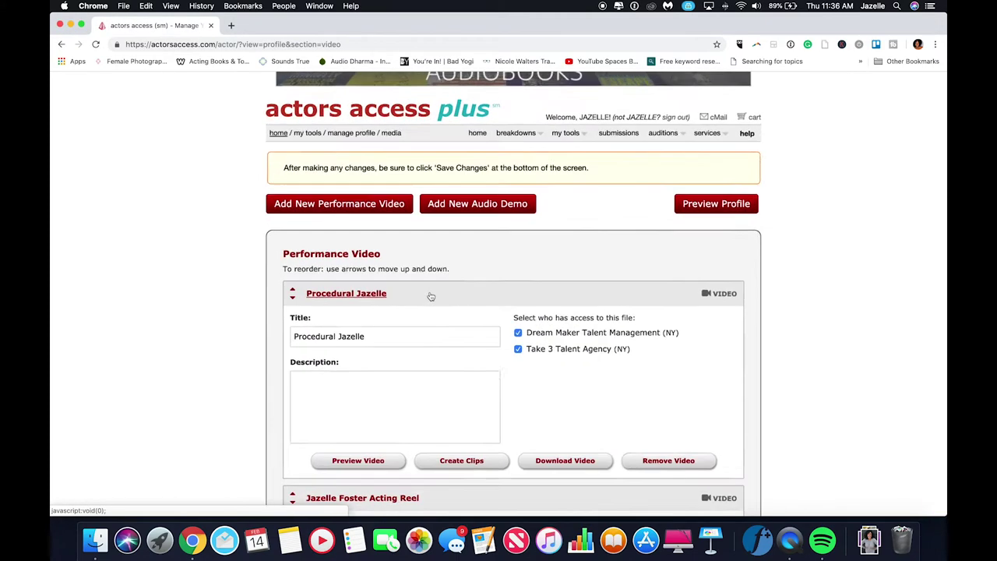
scroll(431, 295, down, 1)
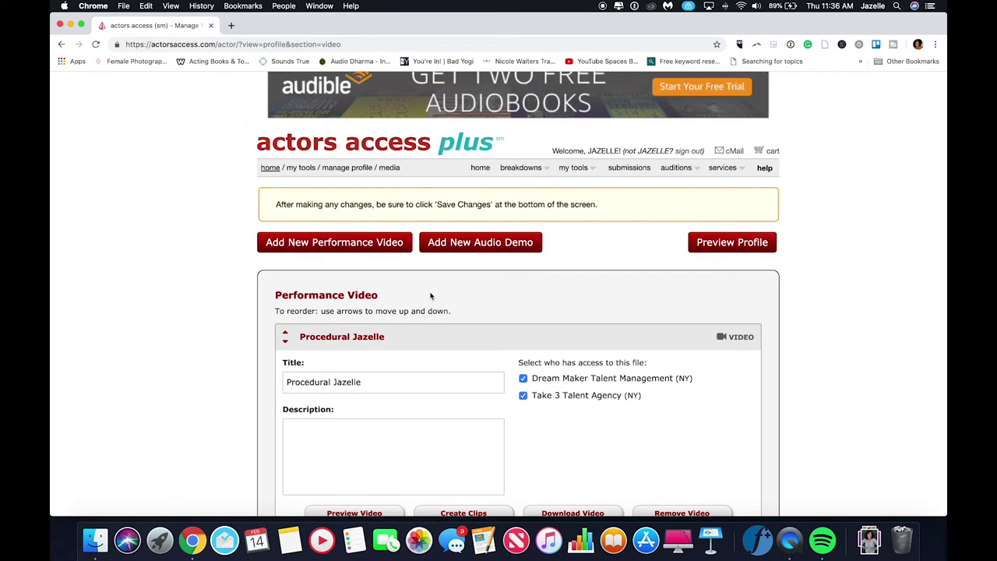
scroll(430, 296, down, 1)
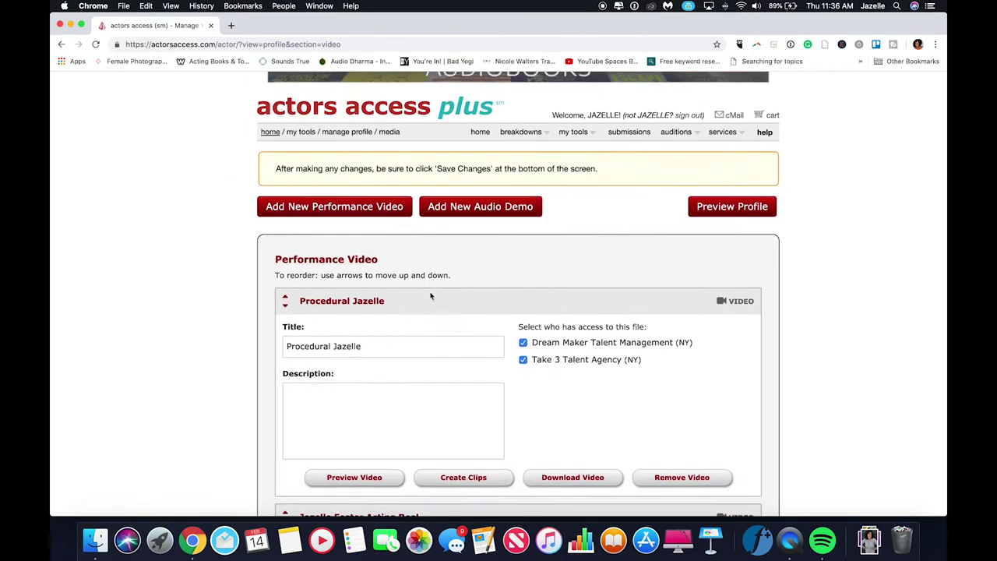
click(458, 406)
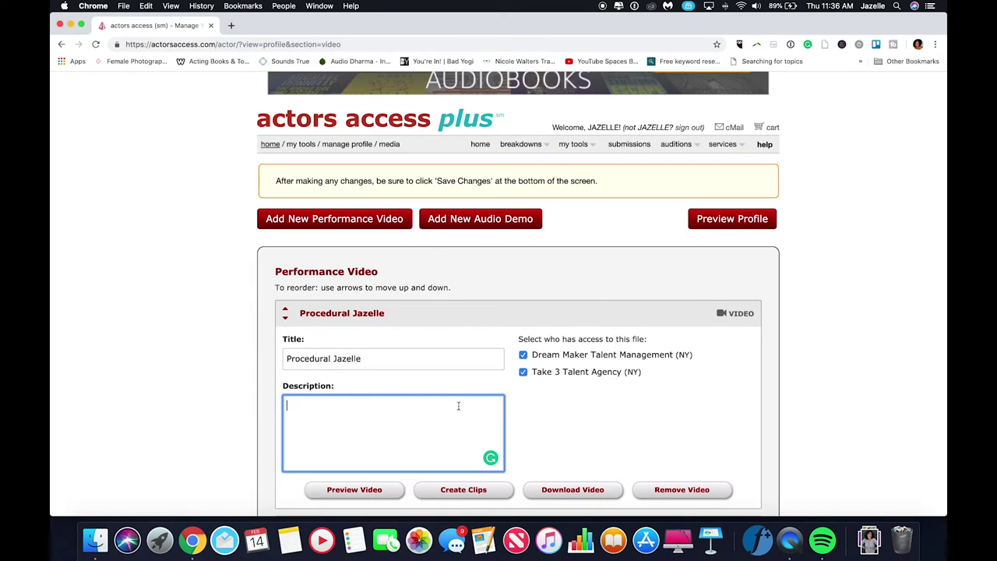
text(Inter)
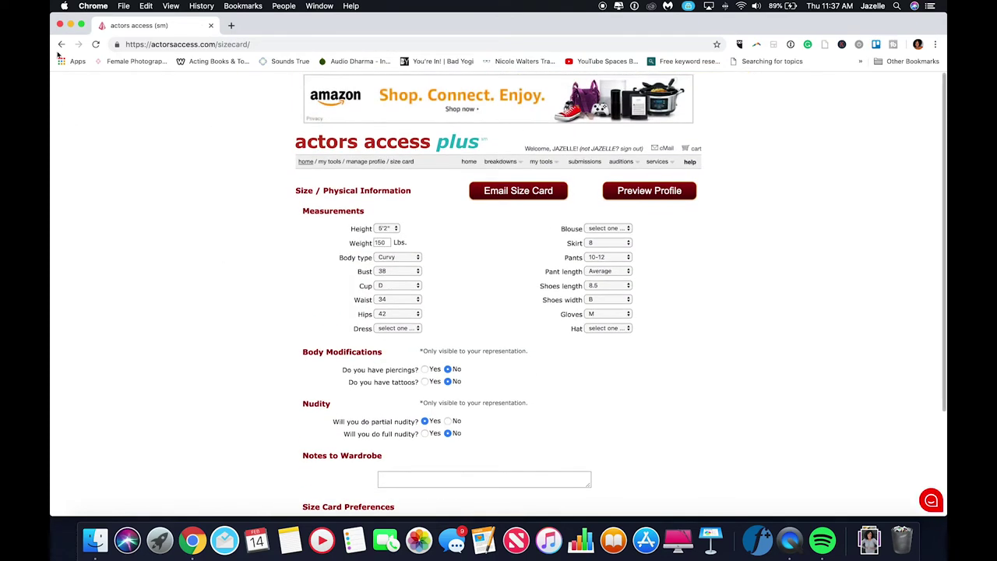
Step: Go back to the actor home page and open the Size Card details
click(61, 43)
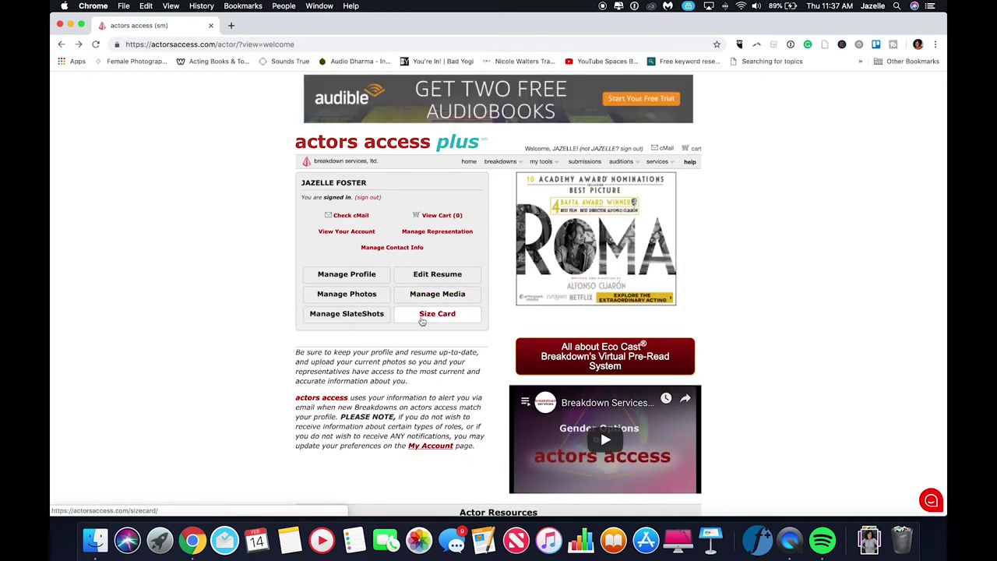
click(438, 315)
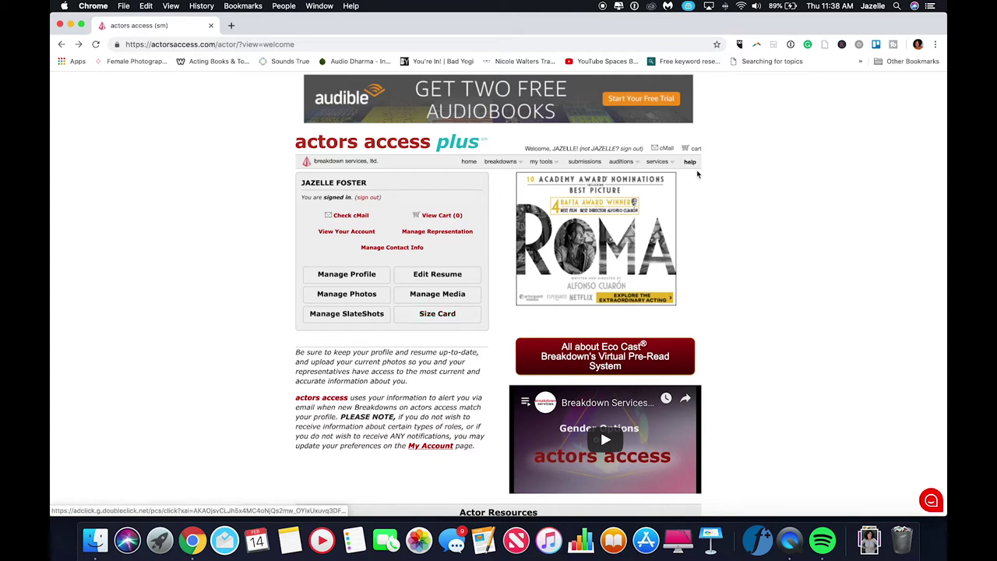
Step: List the New York breakdowns and open AUSTEN'S PRIDE - STILL SEEKING to scroll through its roles
mouse_move(499, 167)
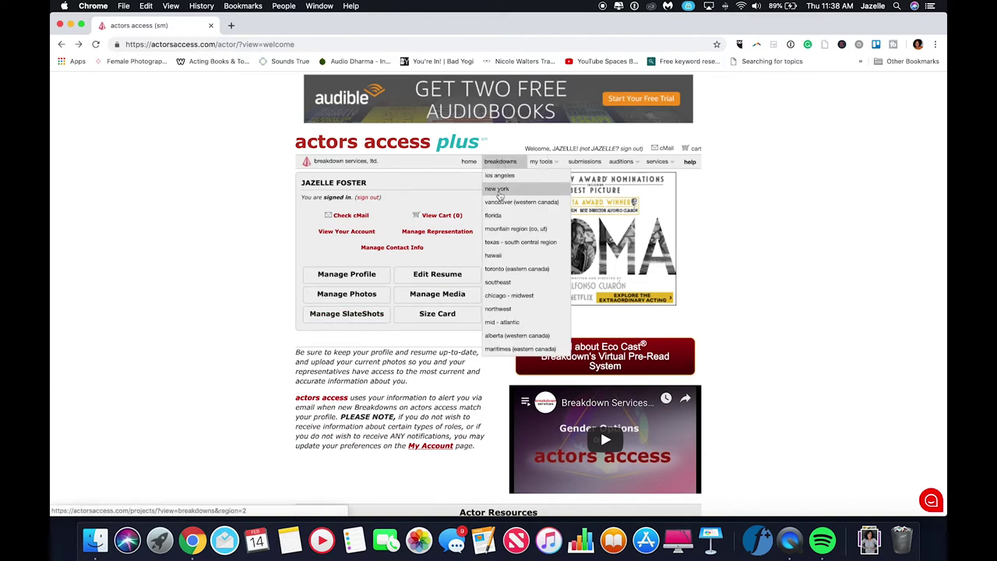
click(500, 194)
scroll(407, 267, down, 2)
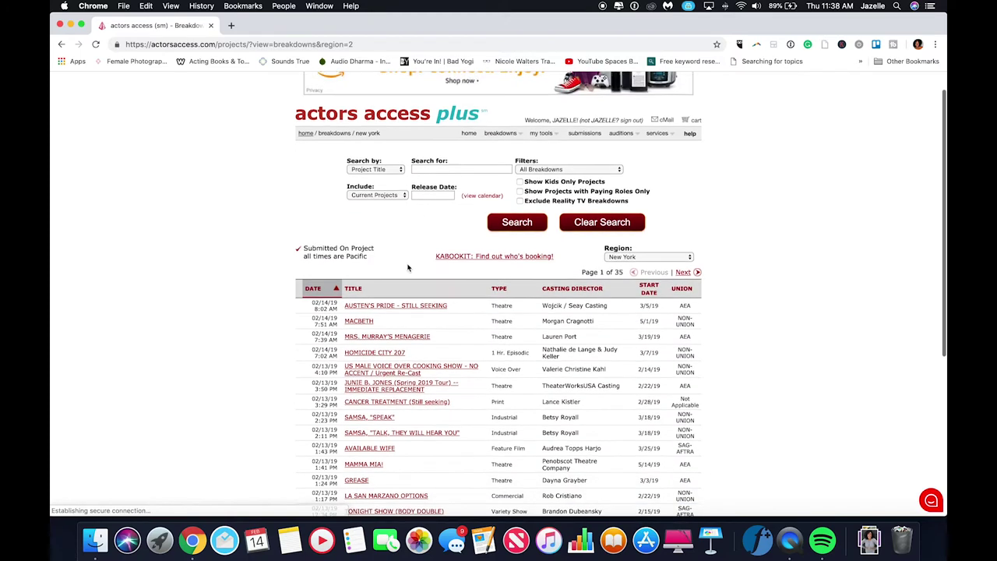
scroll(406, 267, up, 2)
click(402, 279)
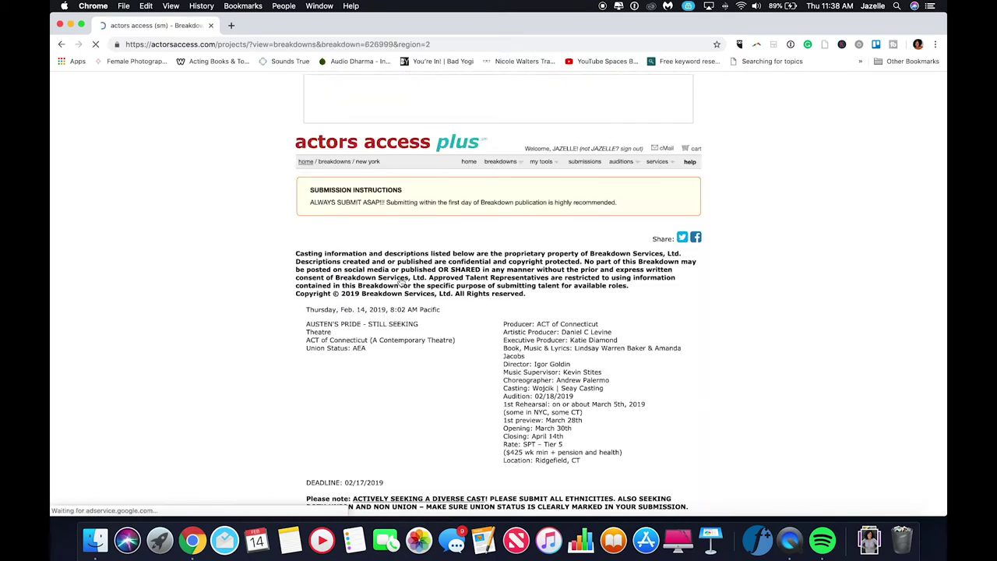
scroll(666, 320, down, 3)
scroll(665, 320, down, 4)
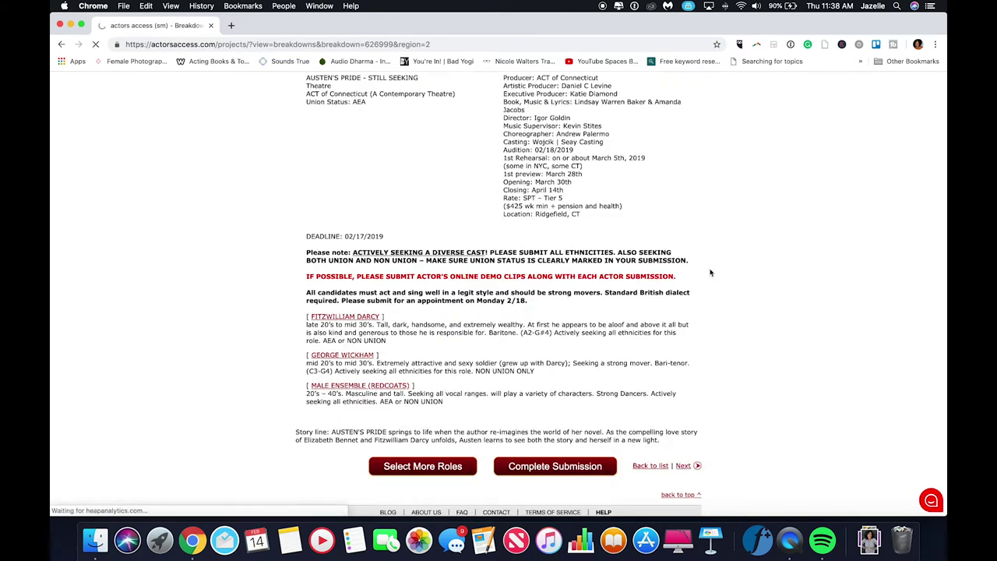
Step: Highlight the MRS. MURRAY'S MENAGERIE posting date, title, Theatre type and production details
scroll(753, 257, down, 15)
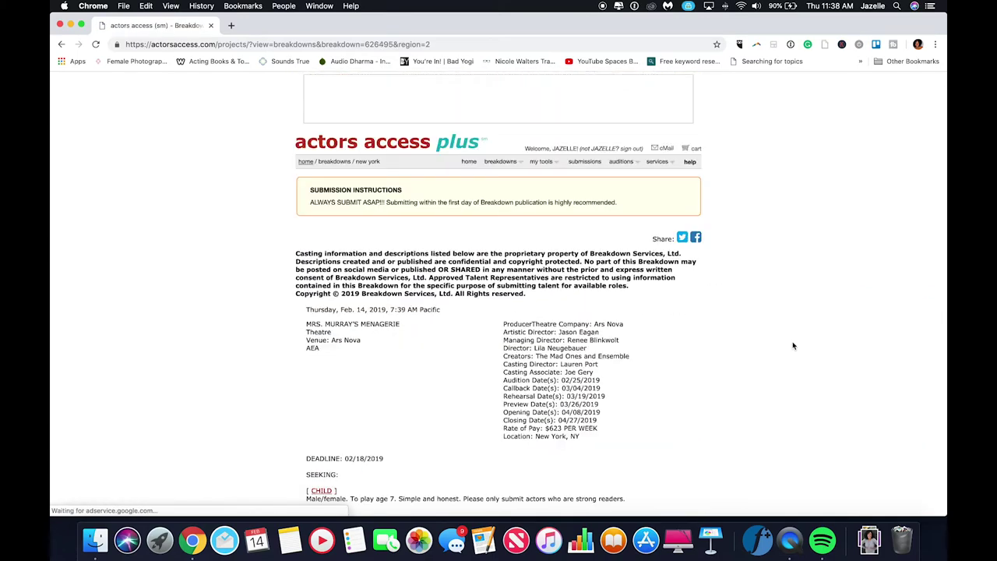
scroll(307, 224, down, 3)
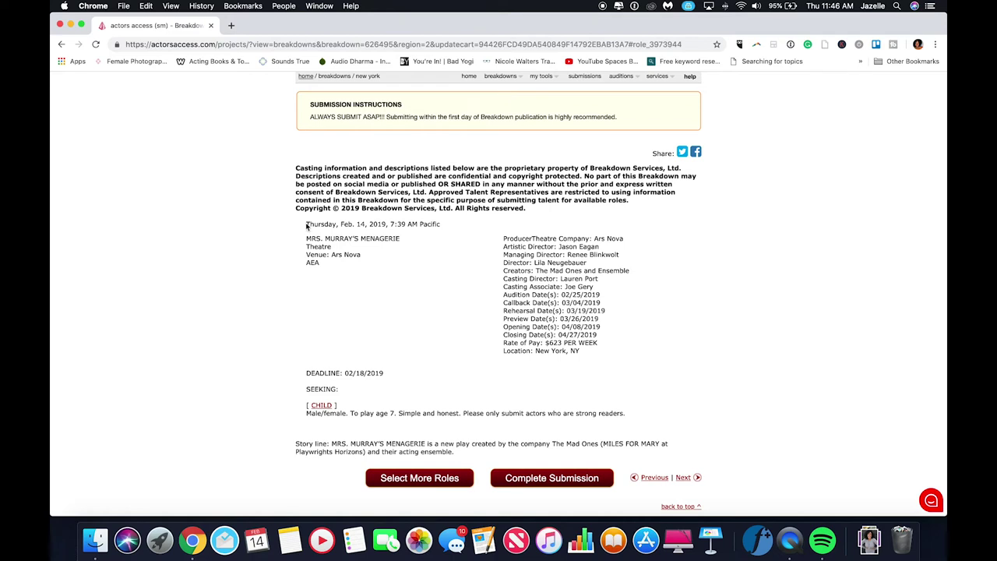
drag(307, 226, 453, 229)
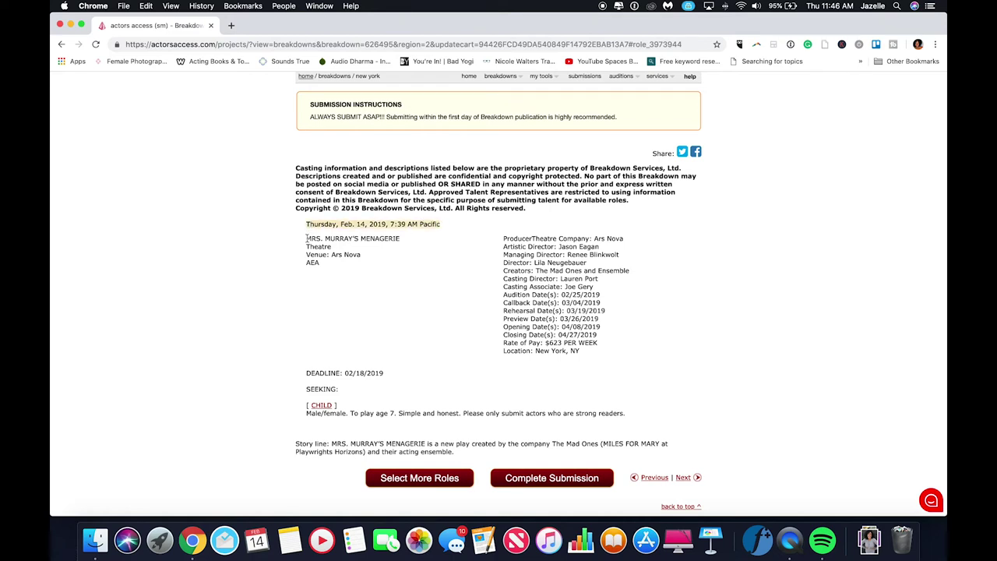
drag(307, 238, 415, 240)
drag(307, 247, 332, 248)
drag(503, 239, 610, 349)
Step: Highlight the producer, casting director and associate, rate of pay, then the whole details block
click(625, 337)
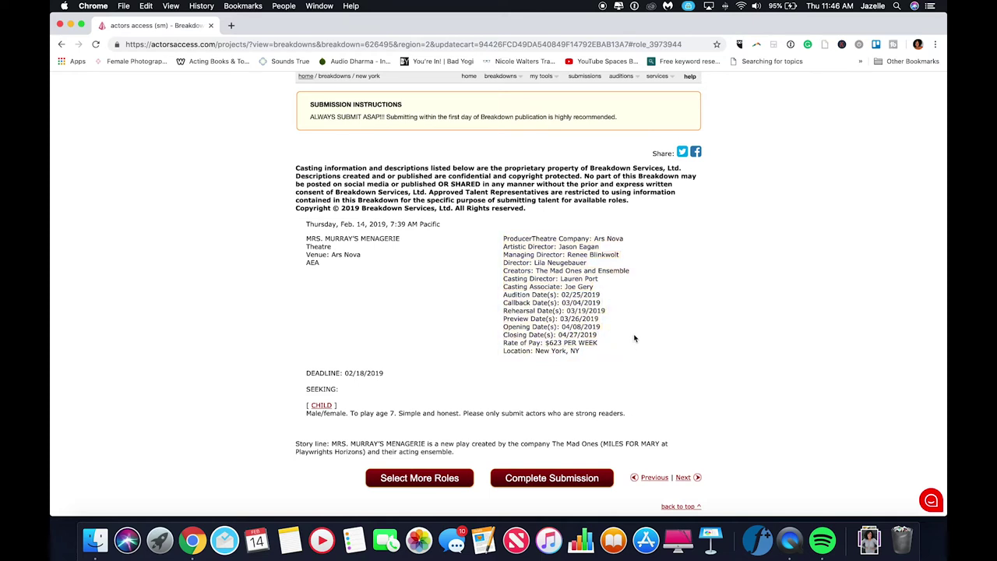
drag(503, 235, 605, 288)
click(530, 279)
drag(504, 279, 605, 293)
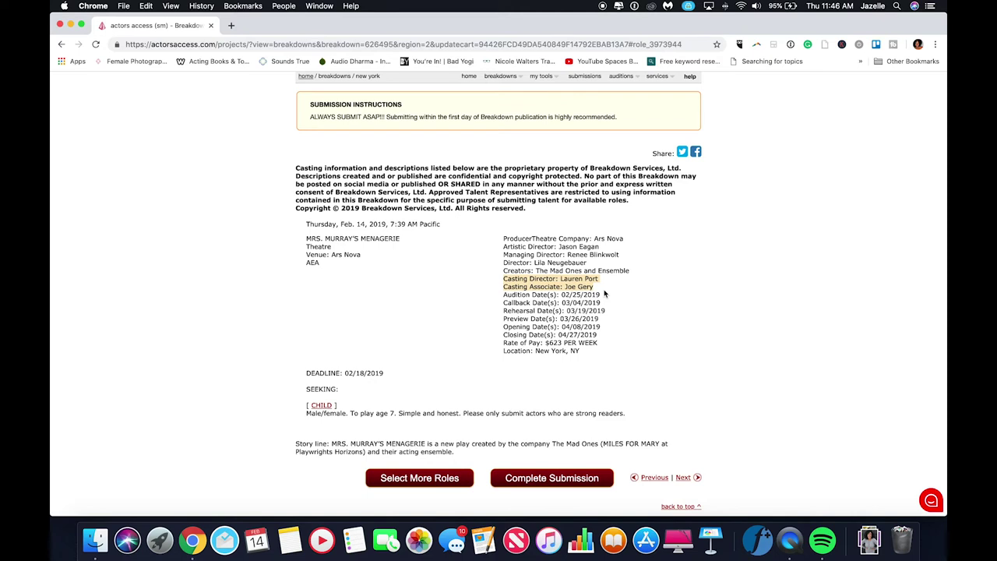
click(604, 289)
mouse_move(502, 342)
mouse_down()
mouse_move(599, 346)
mouse_move(505, 343)
mouse_up()
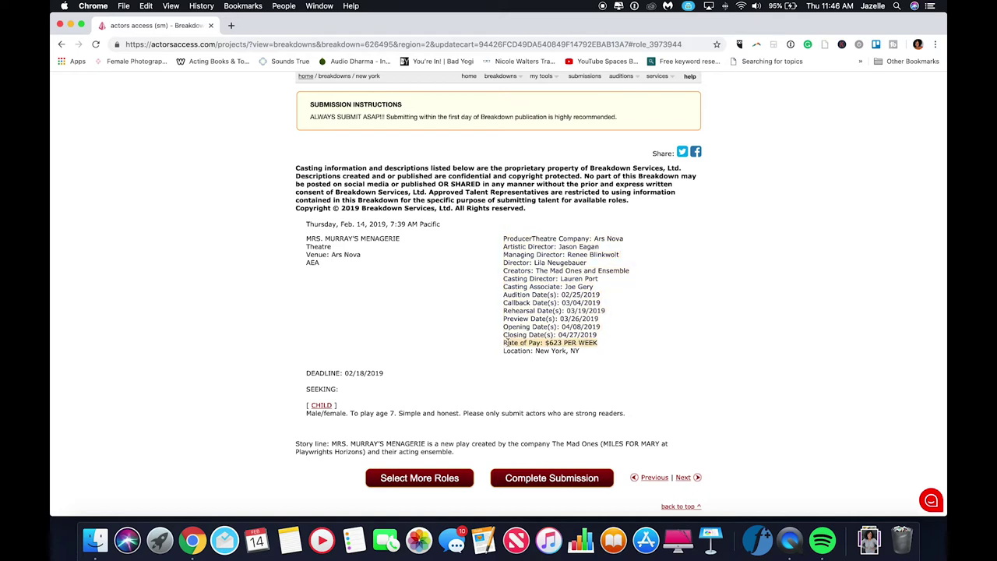
click(555, 340)
drag(588, 352, 483, 358)
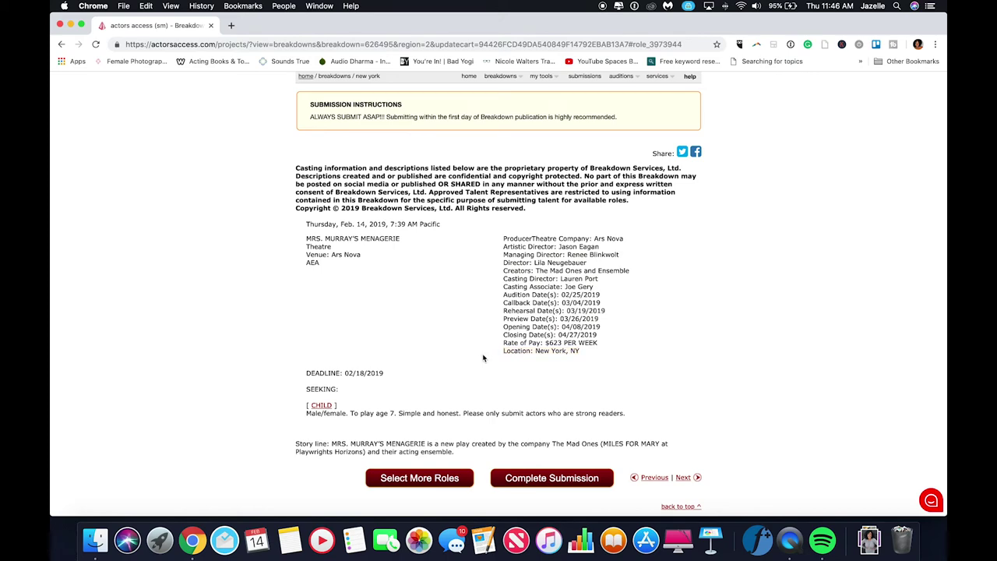
Step: Check the CHILD role's Male/female requirement and the 02/18/2019 deadline
scroll(483, 358, down, 2)
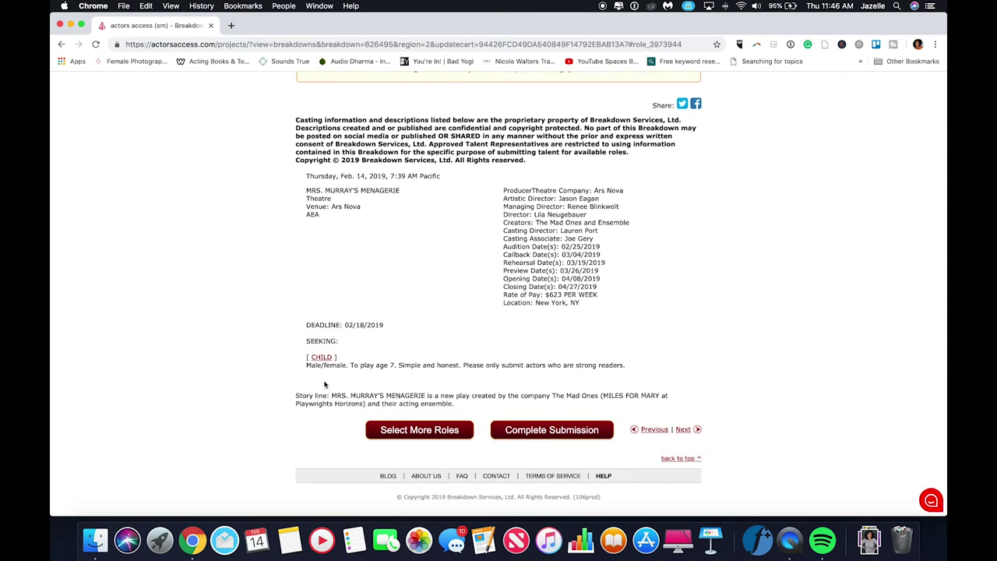
drag(319, 368, 396, 368)
click(390, 370)
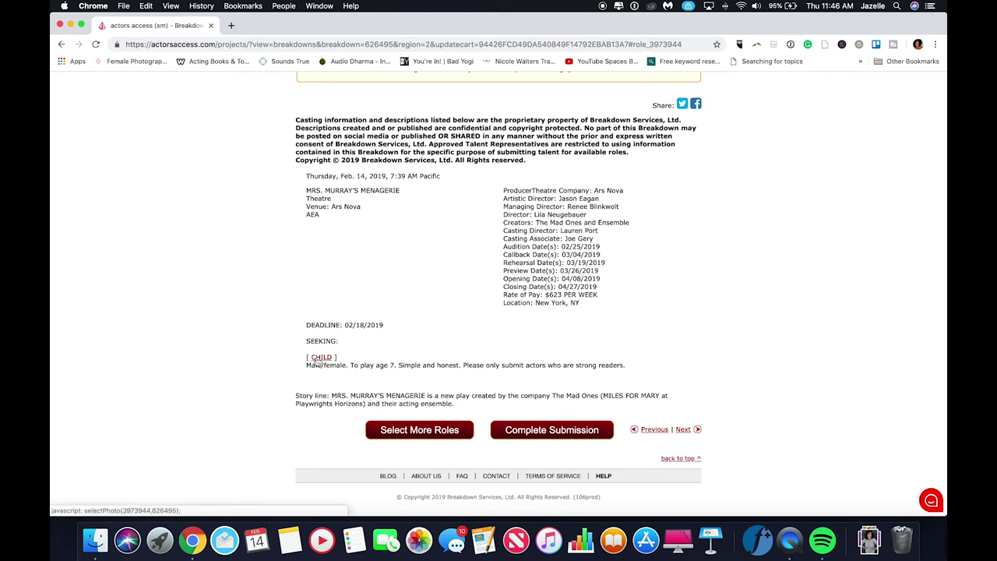
drag(343, 325, 404, 330)
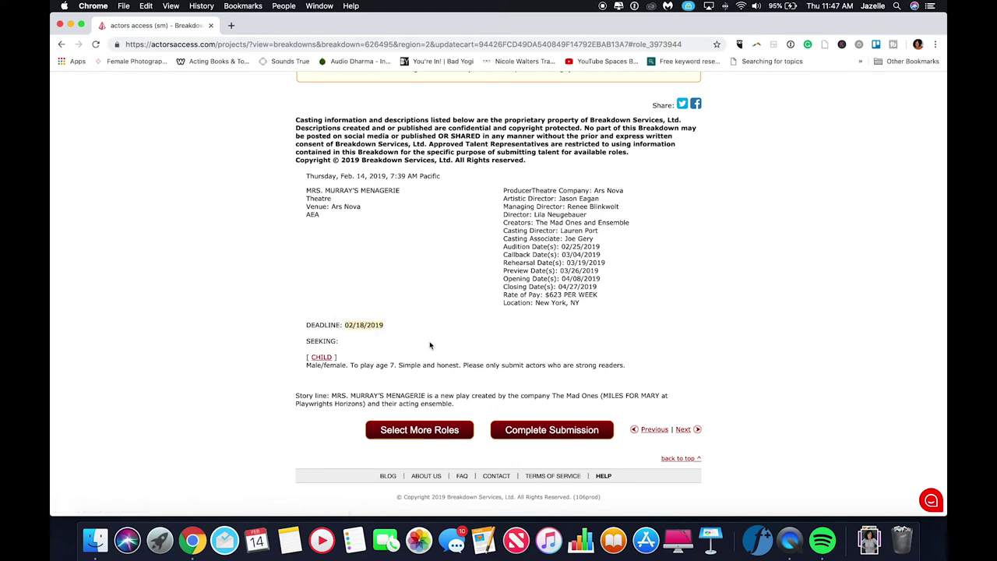
click(429, 345)
click(322, 357)
scroll(324, 374, down, 5)
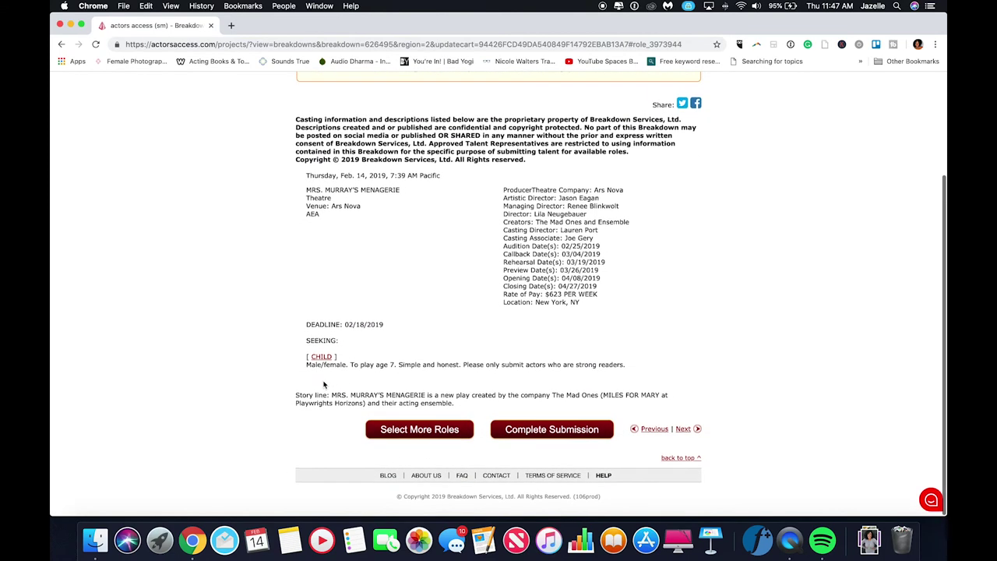
Step: Add the CHILD role to the cart with the middle headshot, Procedural Jazelle video and note 'Looks age 7 great reader.'
click(328, 357)
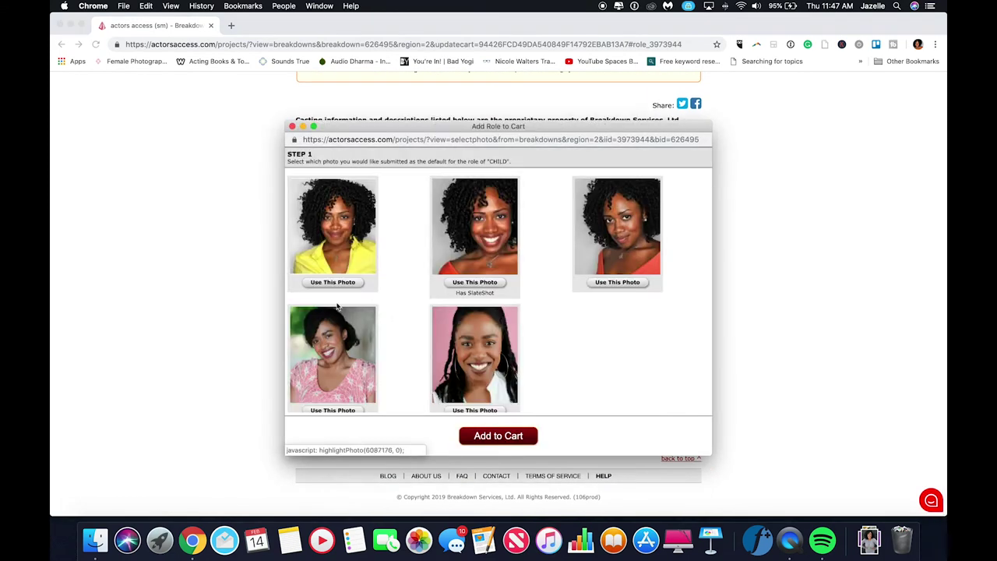
click(479, 257)
scroll(337, 297, down, 4)
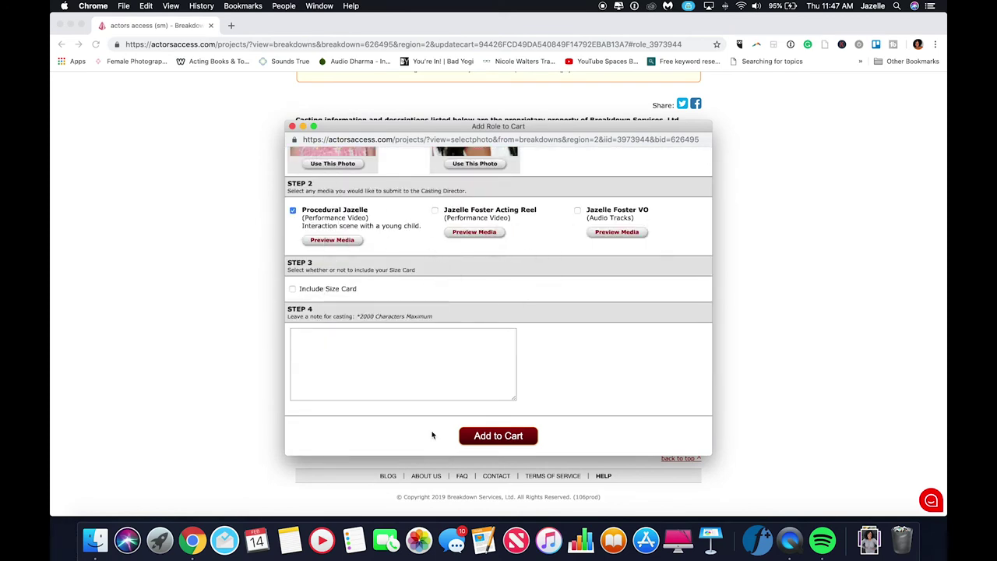
click(352, 352)
drag(364, 127, 653, 106)
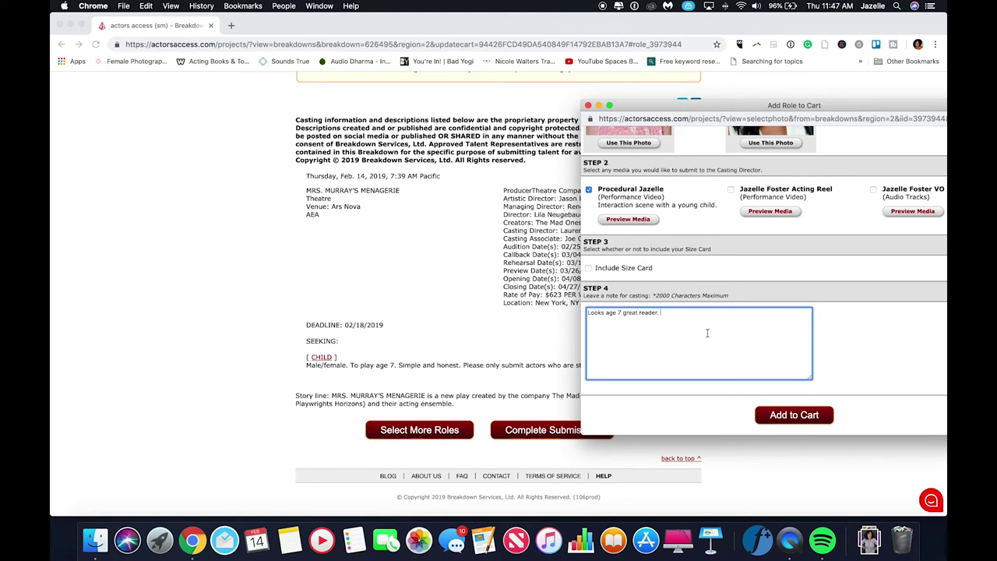
click(785, 416)
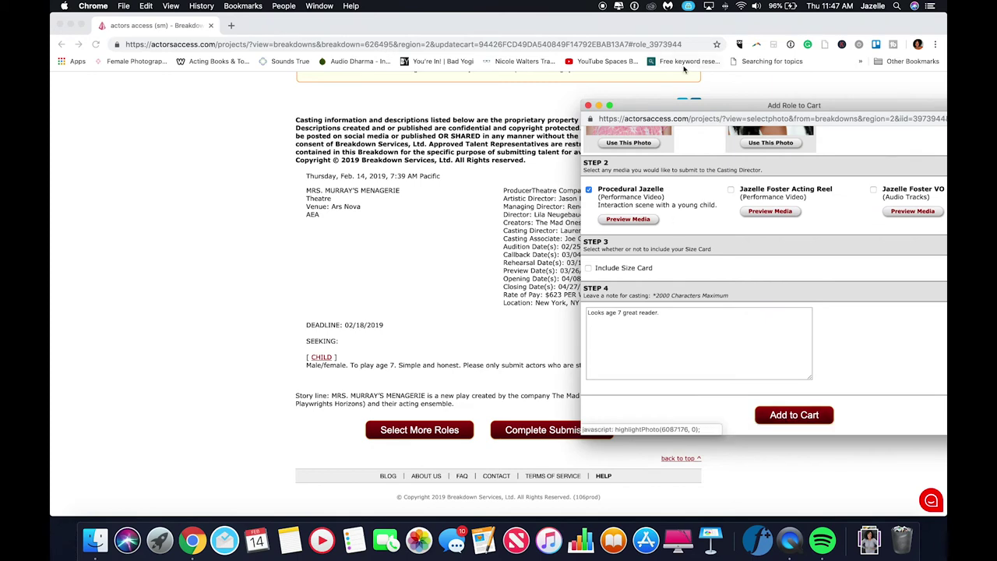
drag(685, 105, 561, 84)
click(660, 395)
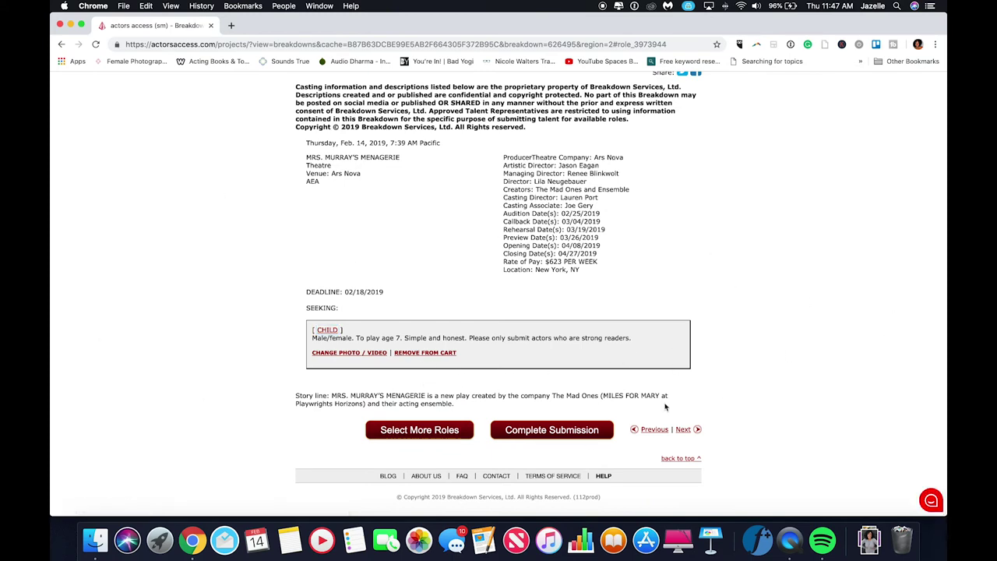
Step: Open the cart and remove the CHILD role
scroll(784, 226, up, 5)
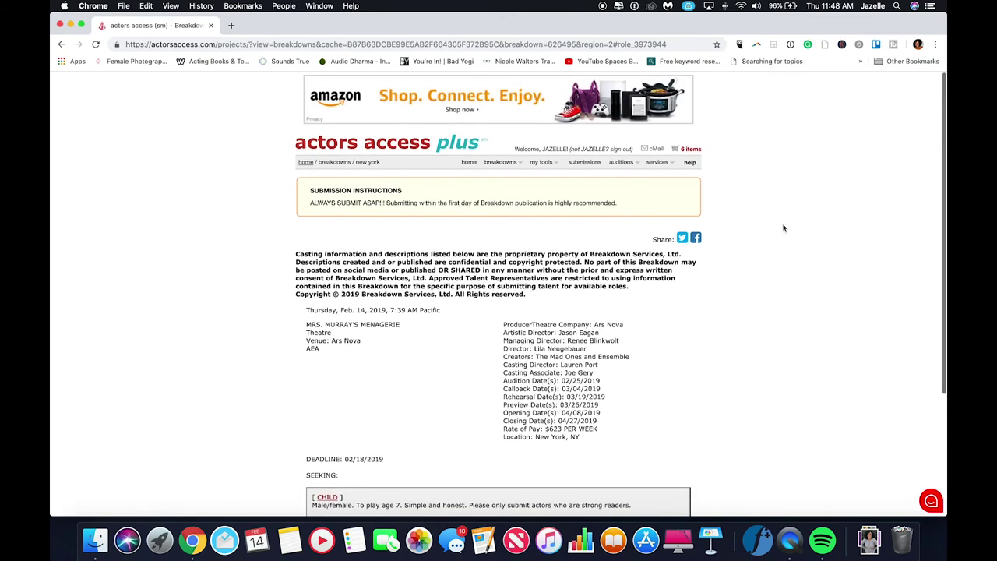
click(692, 149)
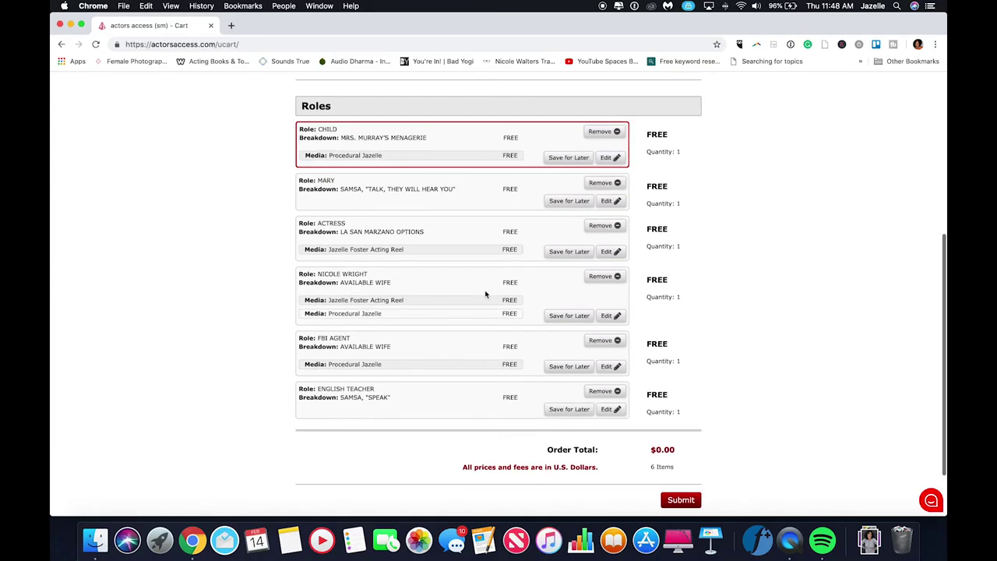
scroll(486, 293, down, 3)
scroll(486, 294, up, 8)
scroll(545, 335, down, 1)
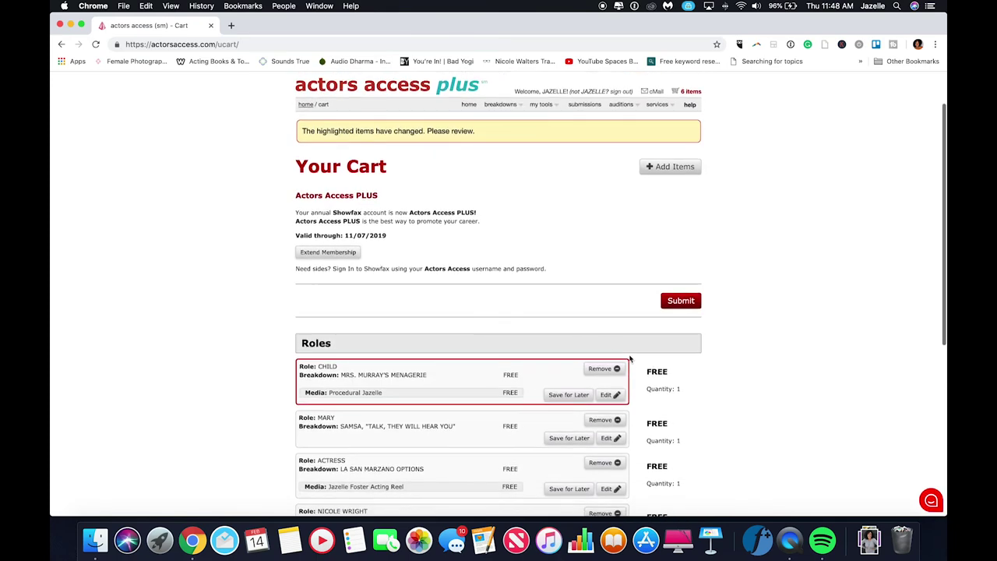
click(614, 371)
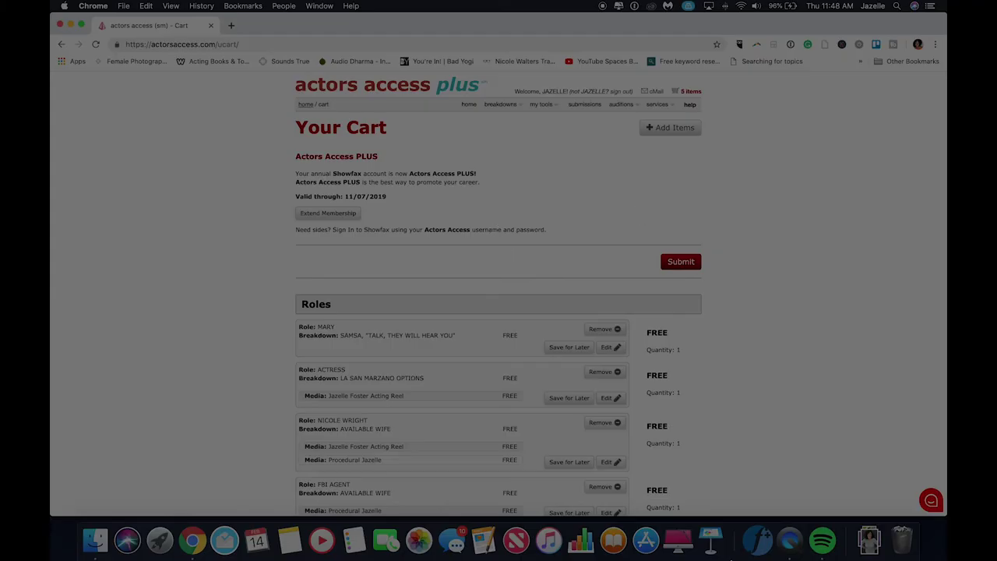
Step: Submit the five remaining free roles and scroll through the resulting Complete order receipt
click(790, 540)
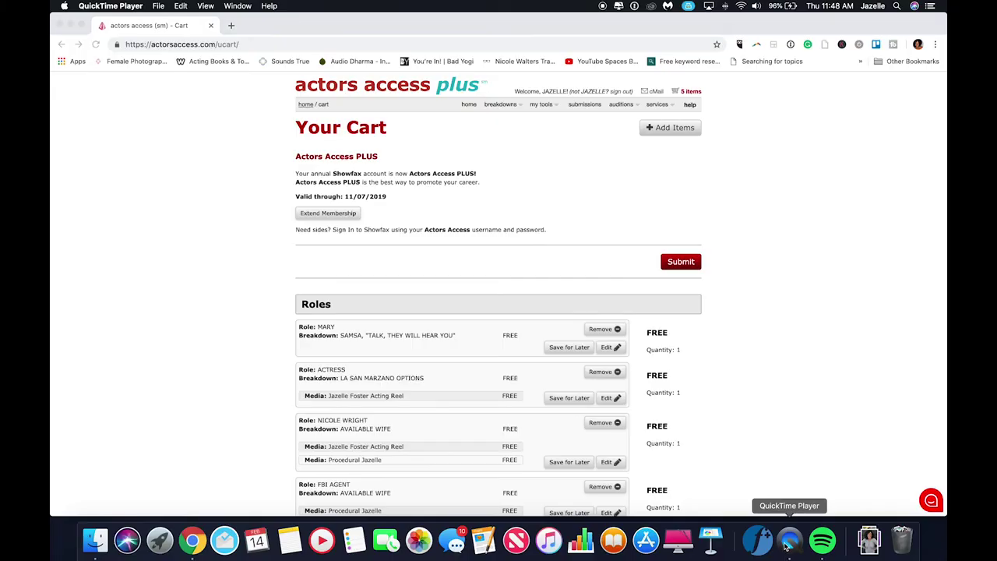
scroll(553, 269, down, 1)
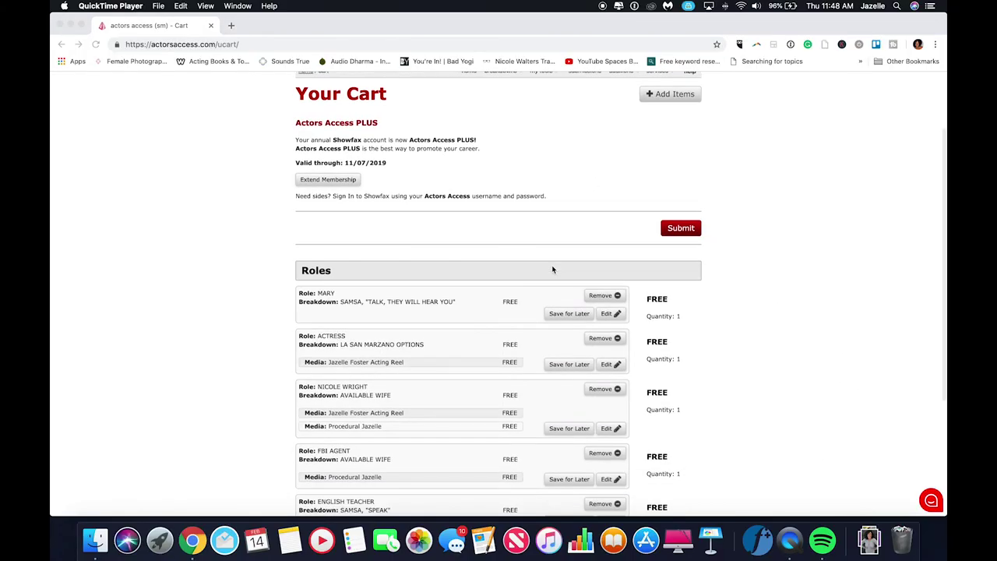
scroll(552, 270, down, 4)
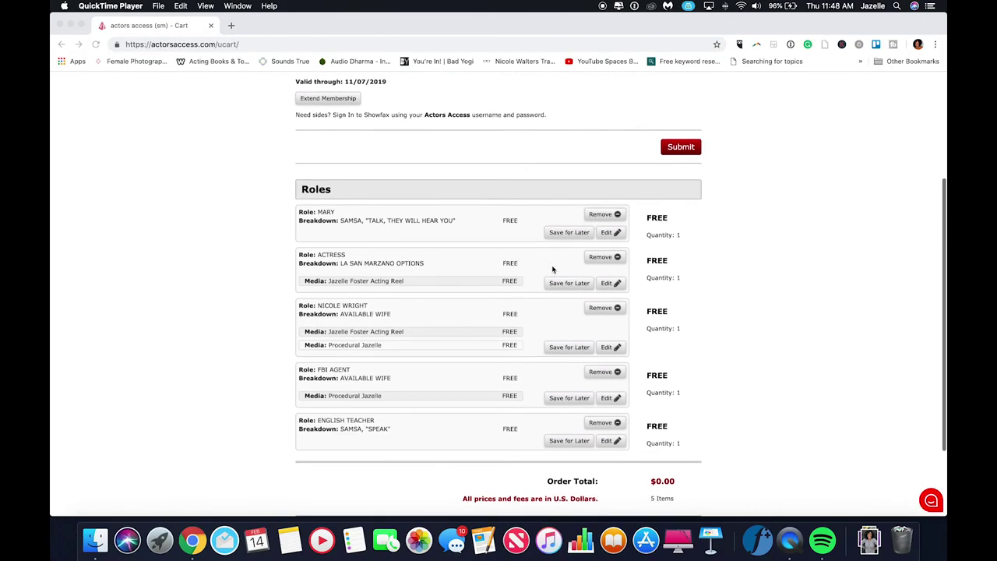
scroll(552, 270, down, 3)
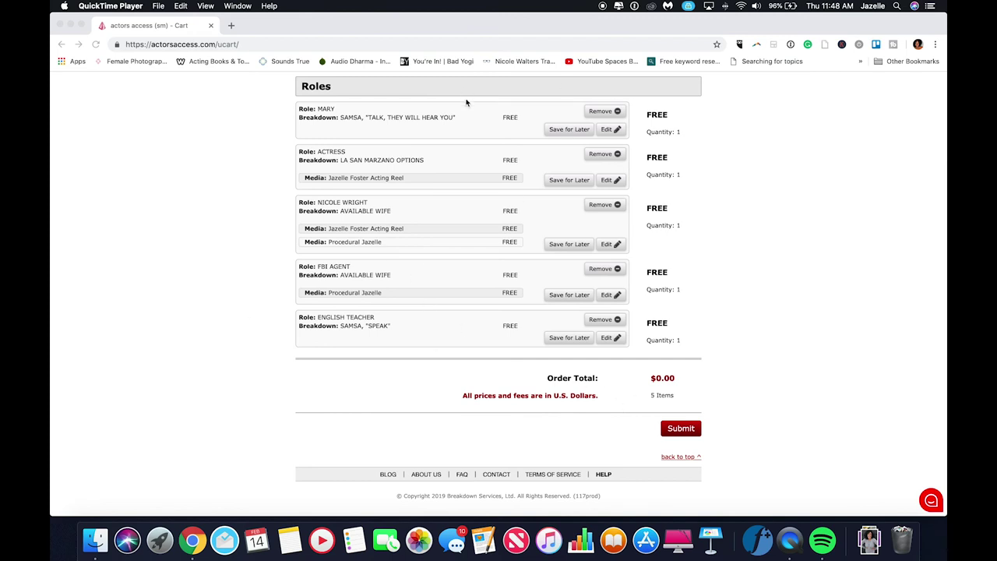
click(300, 111)
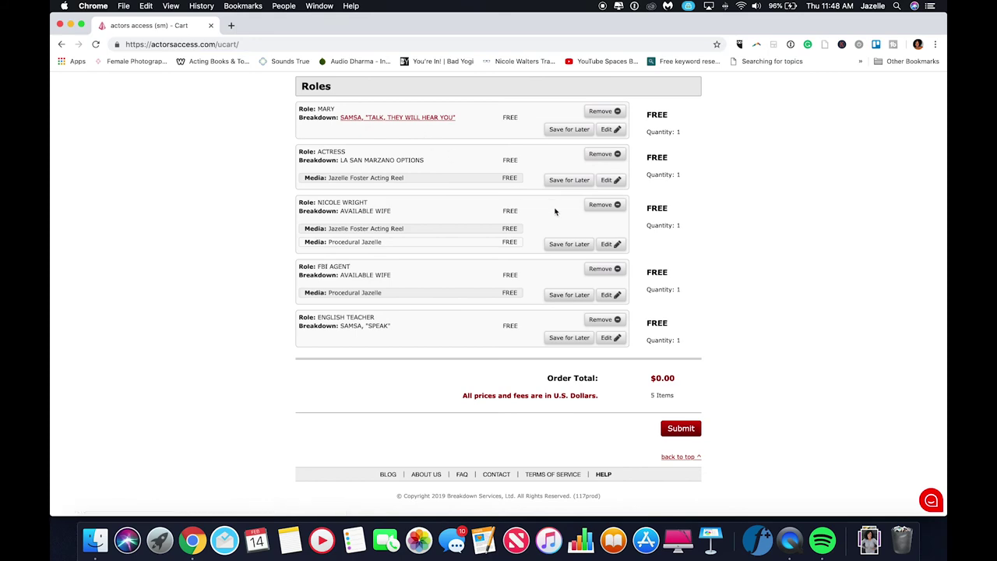
scroll(552, 205, up, 5)
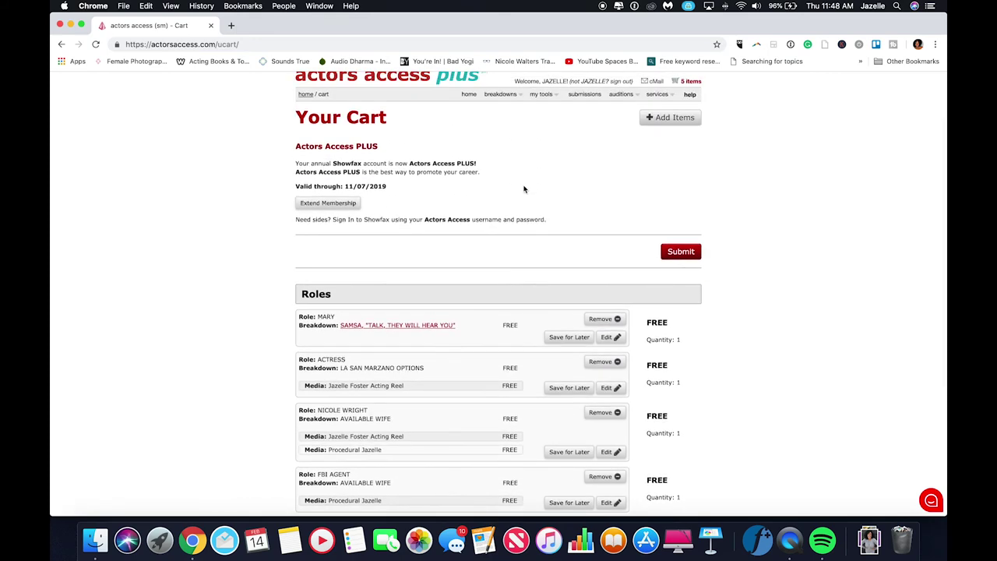
scroll(524, 189, down, 5)
scroll(524, 190, up, 5)
scroll(522, 188, down, 5)
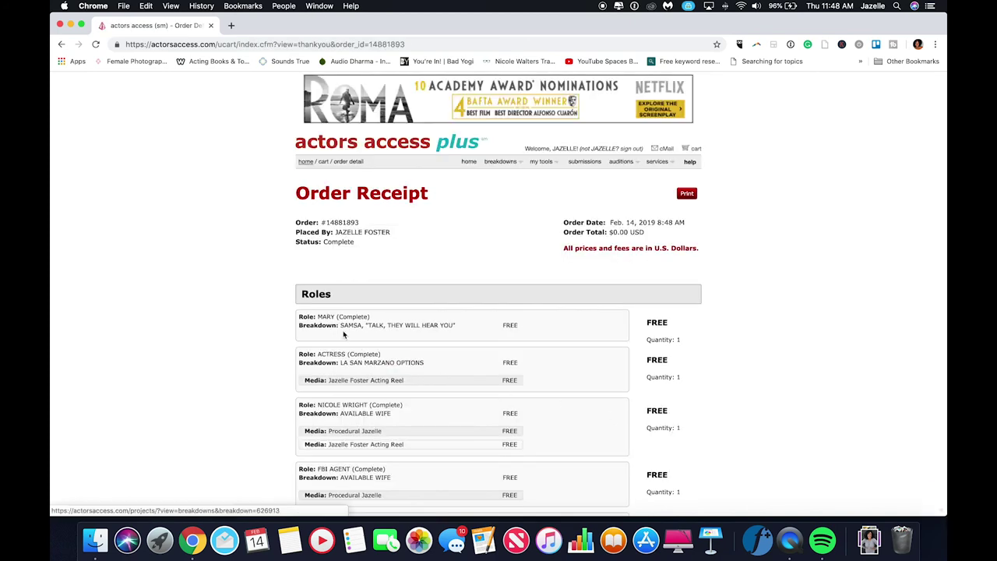
Step: Scroll through the order receipt showing all five roles Complete with a $0.00 total
scroll(446, 292, down, 3)
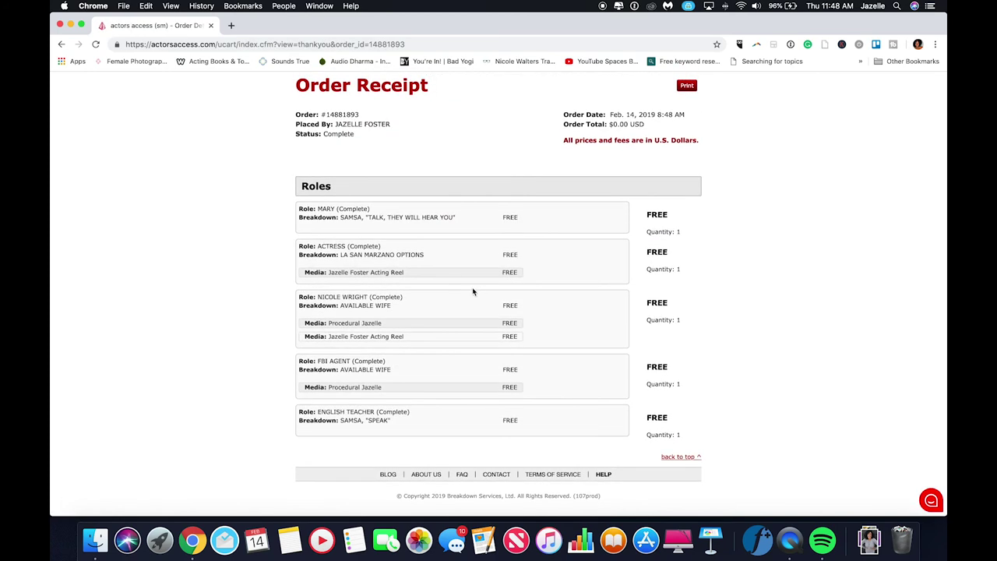
scroll(471, 288, up, 3)
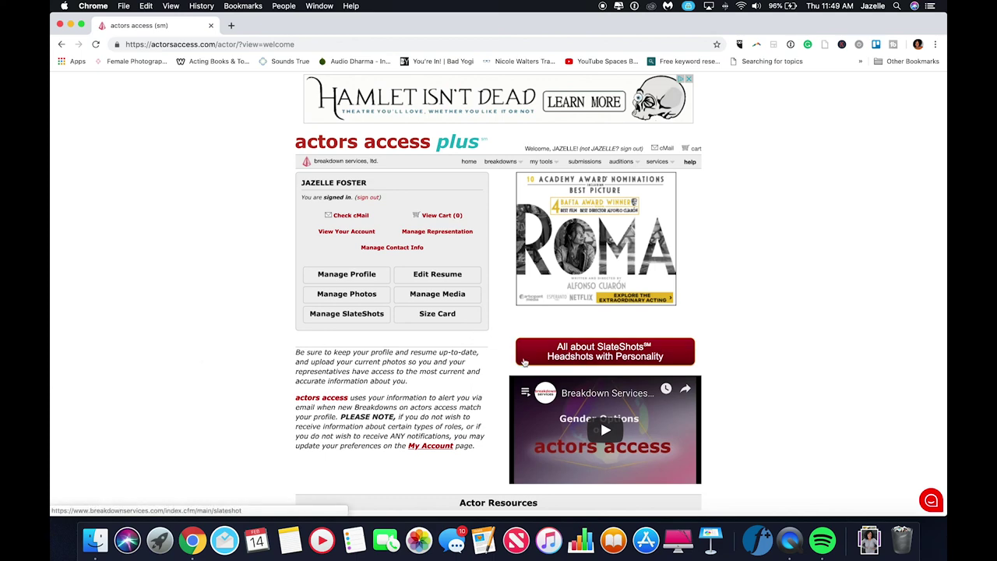
scroll(499, 366, down, 3)
scroll(440, 372, up, 3)
scroll(439, 372, down, 1)
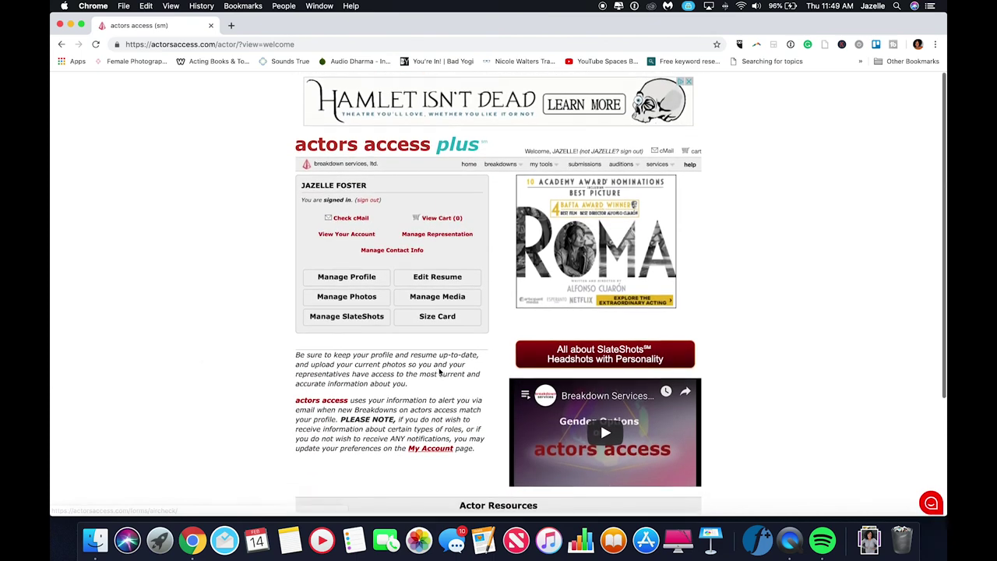